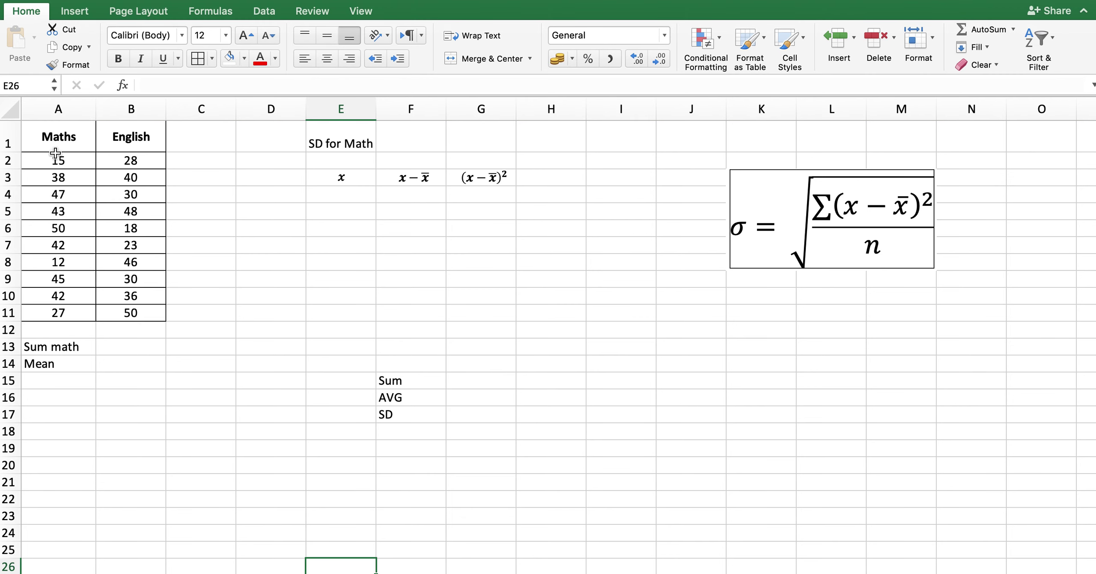
# Select the Maths and English score ranges and the row-3 calculation headings E3:G3
pyautogui.moveTo(64, 163); pyautogui.dragTo(79, 313)
pyautogui.moveTo(155, 159); pyautogui.dragTo(154, 284)
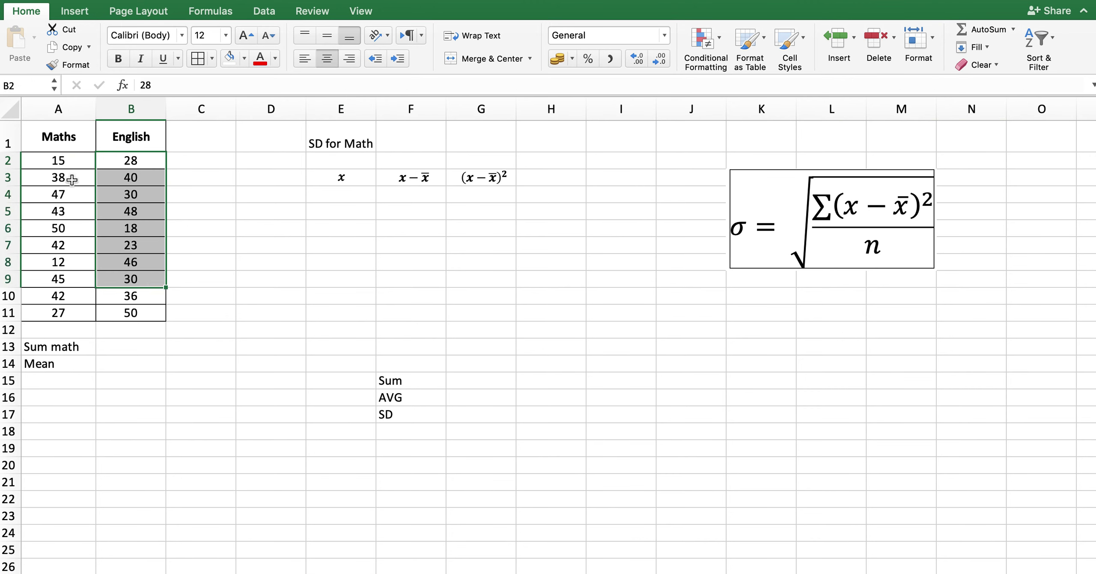
pyautogui.moveTo(68, 161); pyautogui.dragTo(69, 313)
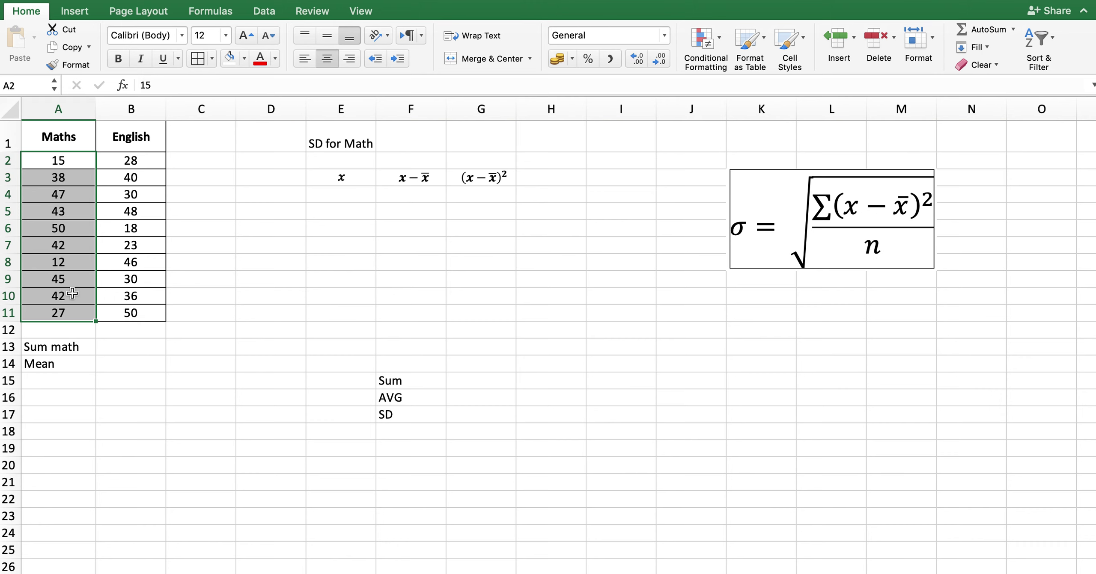
pyautogui.click(507, 384)
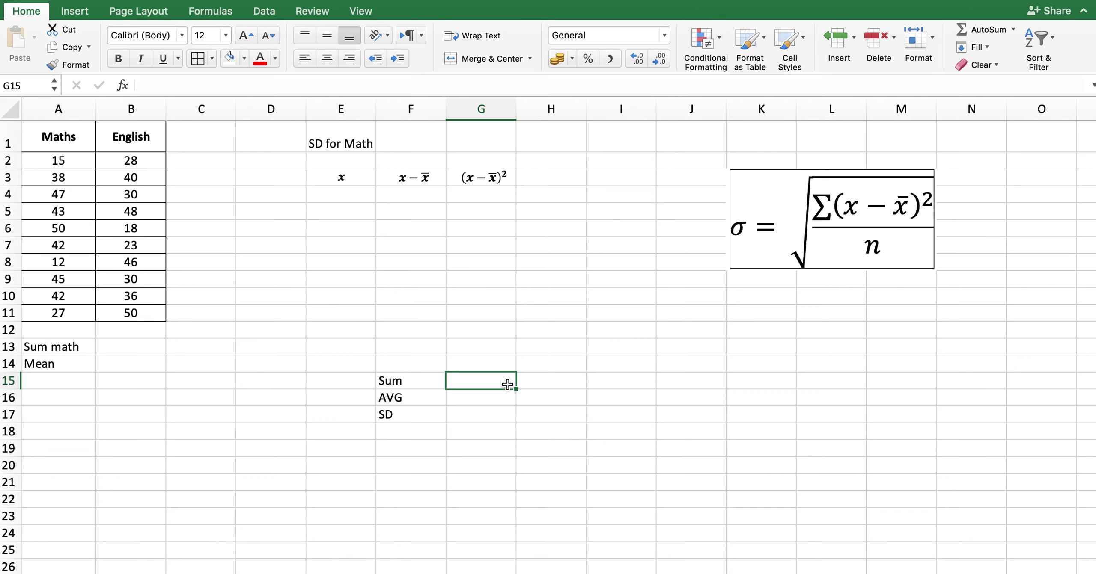
pyautogui.click(326, 184)
pyautogui.moveTo(372, 182); pyautogui.dragTo(480, 180)
pyautogui.click(514, 228)
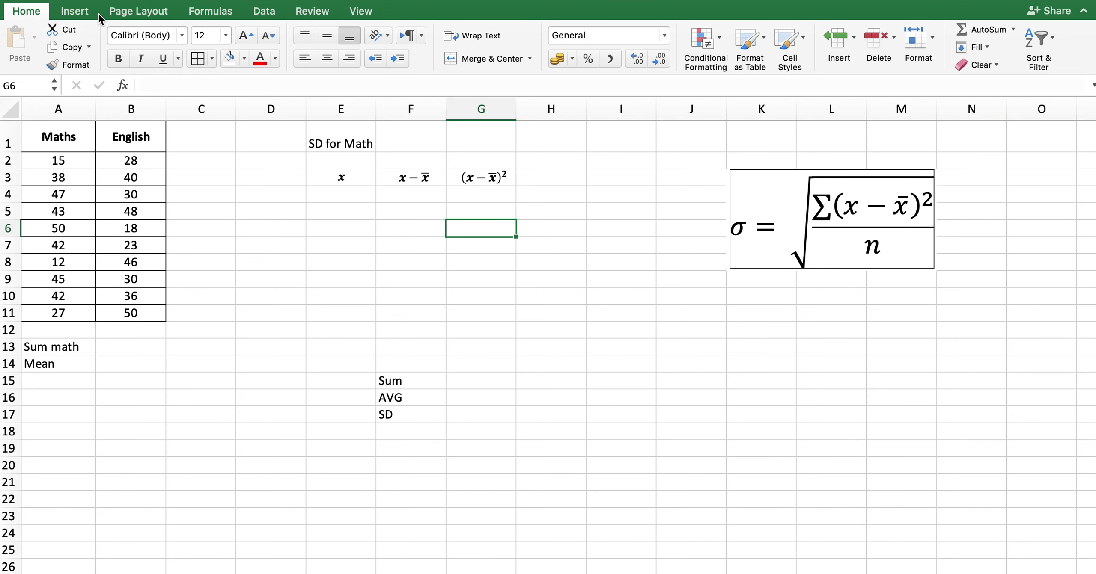
# Try inserting a blank equation from the Insert tab, then discard it
pyautogui.click(76, 11)
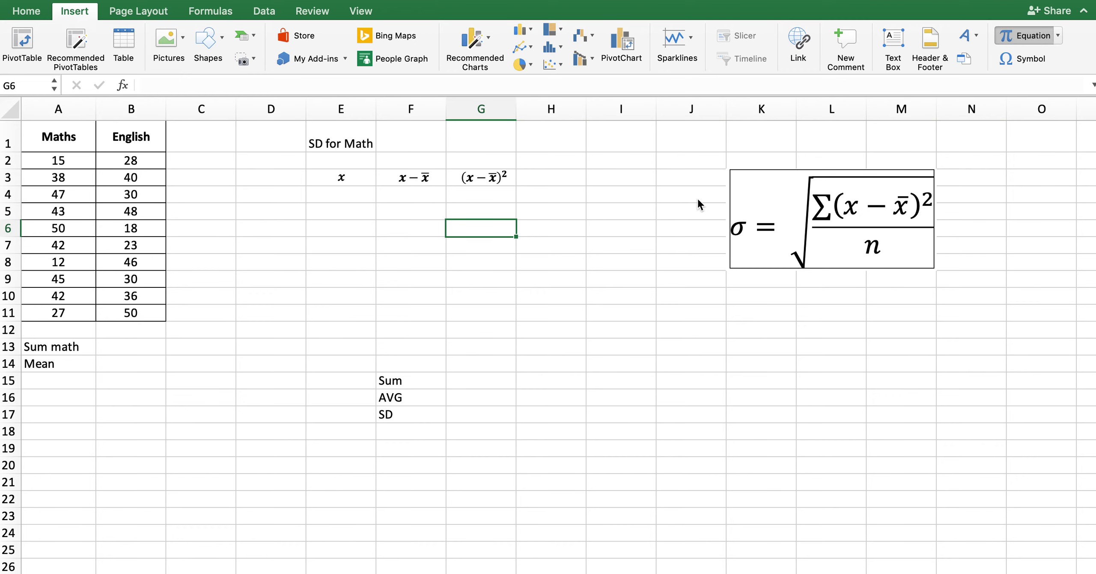
pyautogui.click(1027, 36)
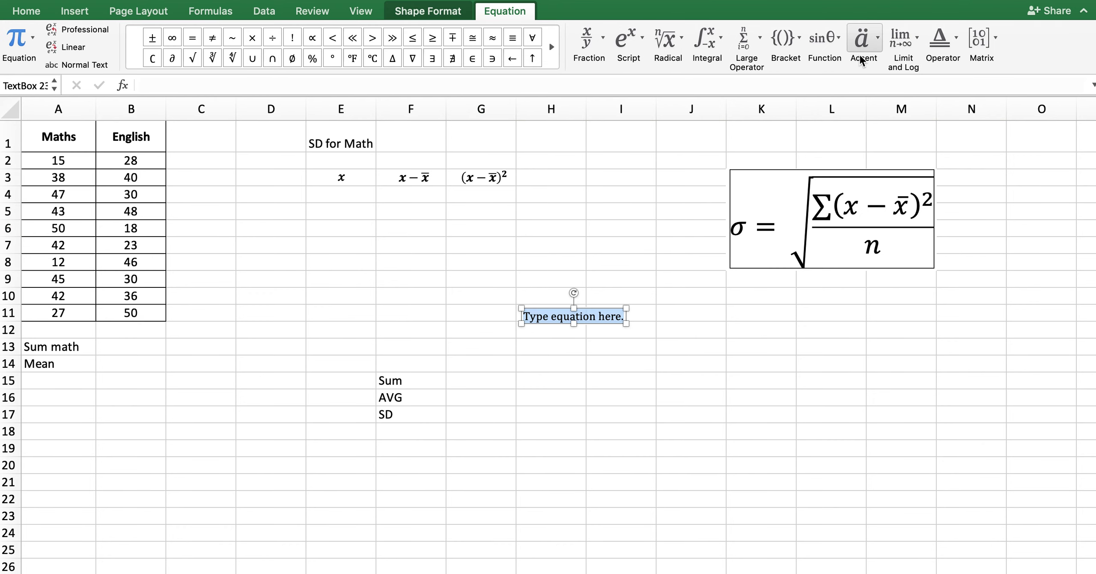
pyautogui.click(862, 42)
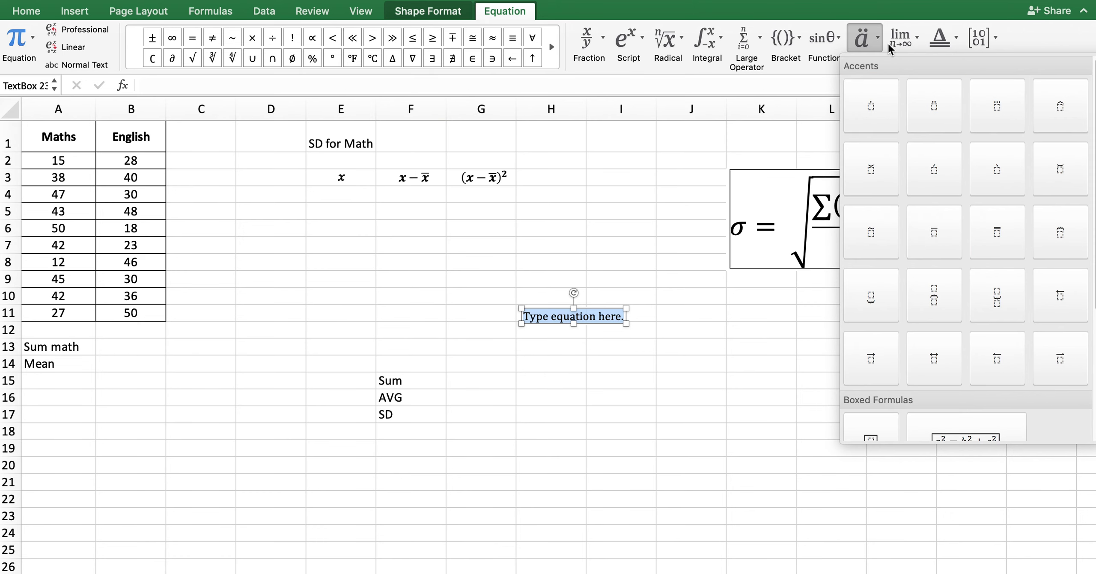
pyautogui.click(869, 36)
pyautogui.press('Escape')
pyautogui.press('Escape')
pyautogui.click(453, 329)
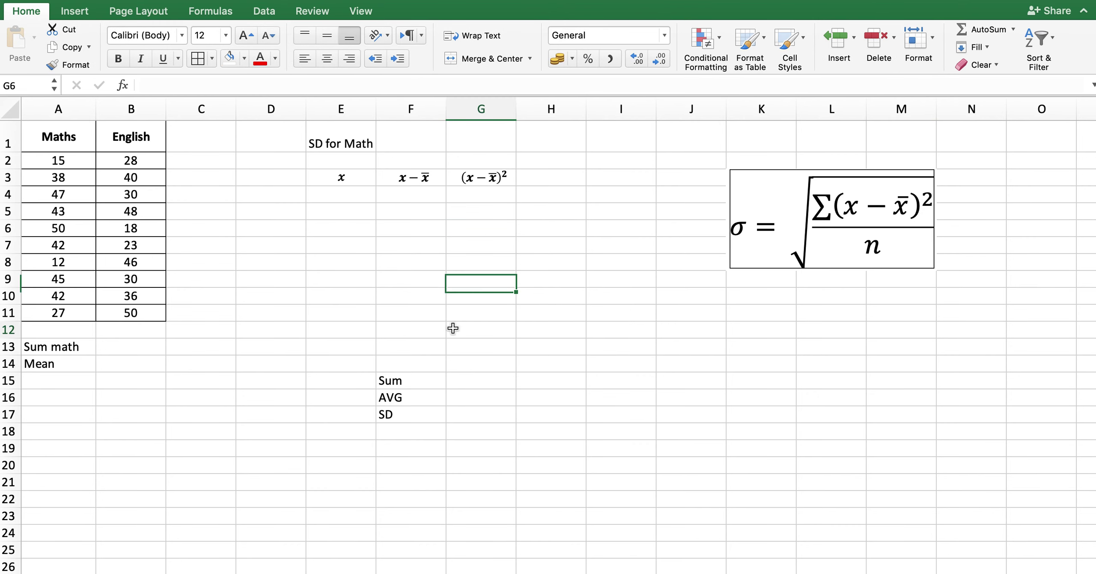
# Enter =SUM(A2:A11) in B13 to get the Maths total of 361
pyautogui.click(140, 339)
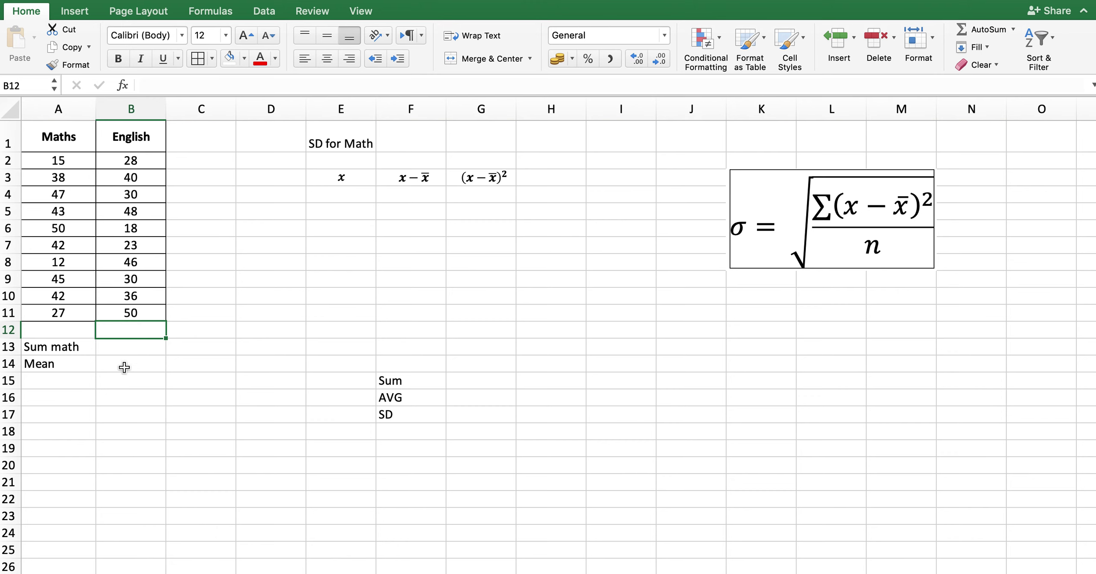
pyautogui.click(131, 350)
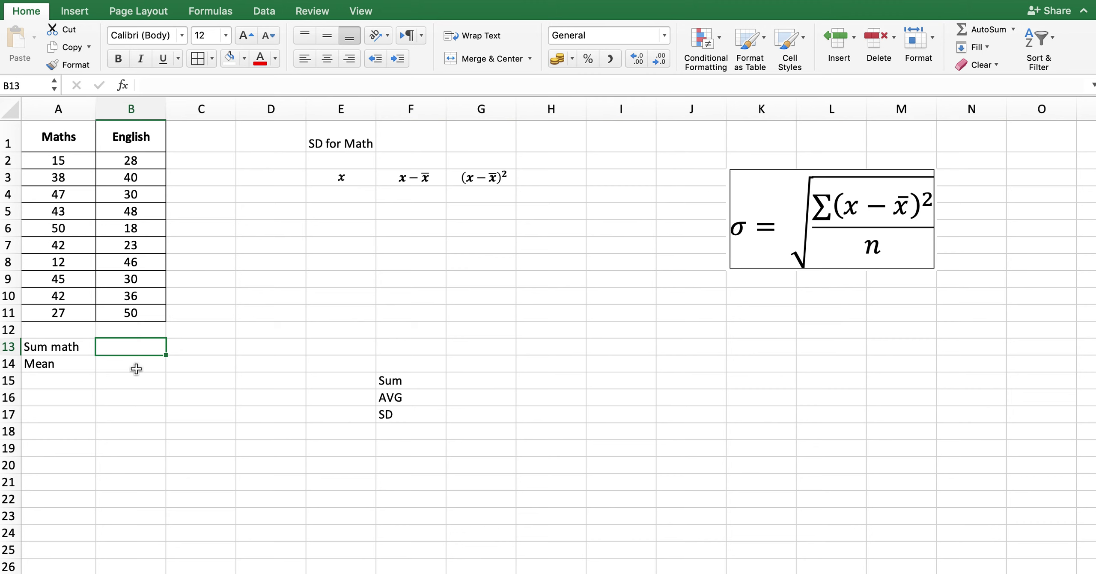
pyautogui.write('=SUM(')
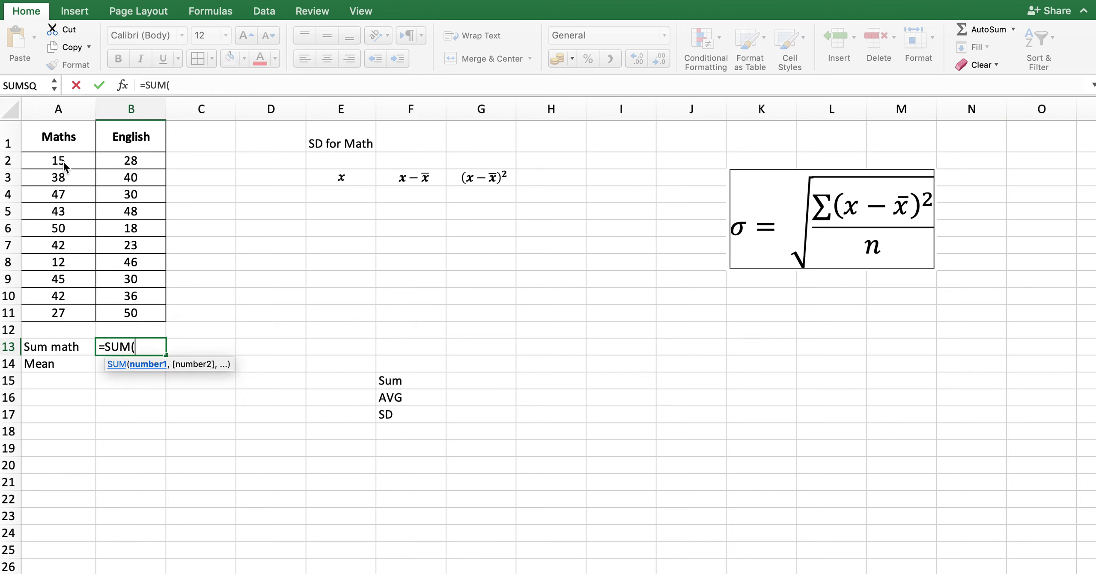
pyautogui.moveTo(62, 161); pyautogui.dragTo(59, 312)
pyautogui.write(')')
pyautogui.click(123, 368)
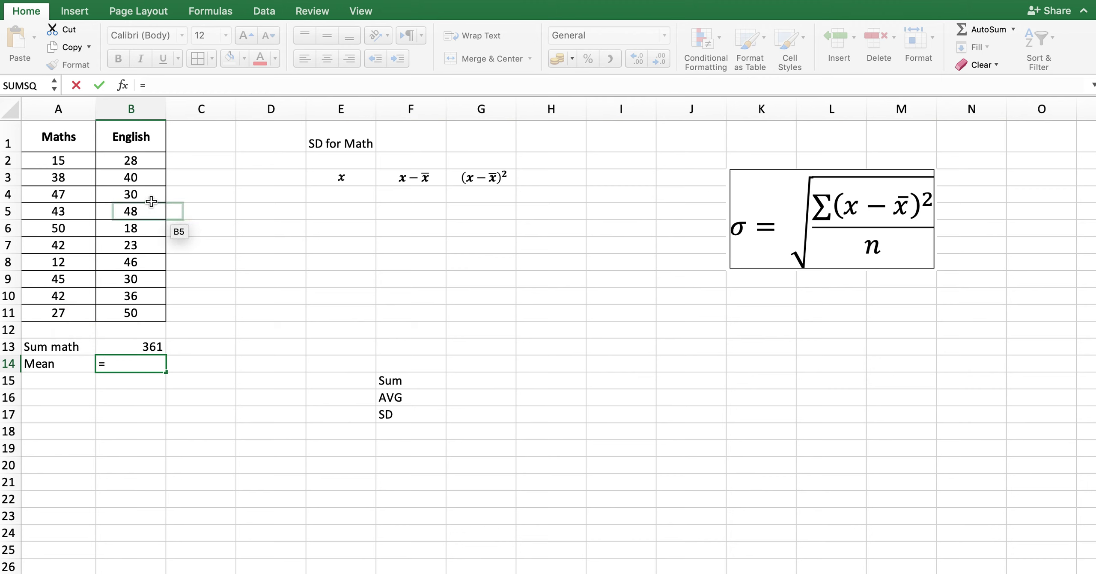
# Enter =B13/10 in B14 for the Maths mean of 36.1
pyautogui.moveTo(146, 201); pyautogui.dragTo(557, 430)
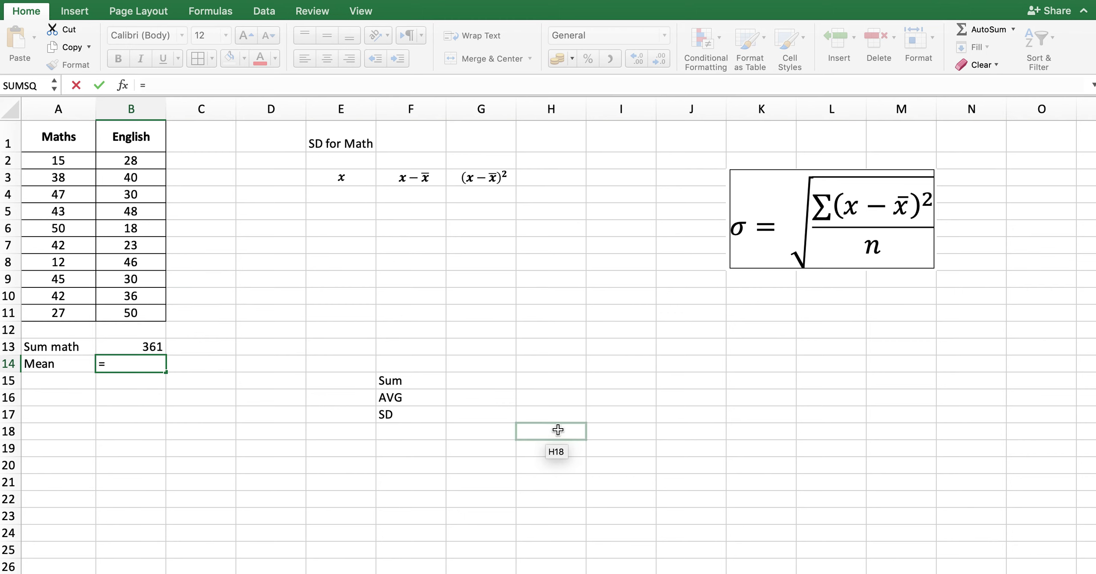
pyautogui.moveTo(557, 431); pyautogui.dragTo(147, 352)
pyautogui.write('/10')
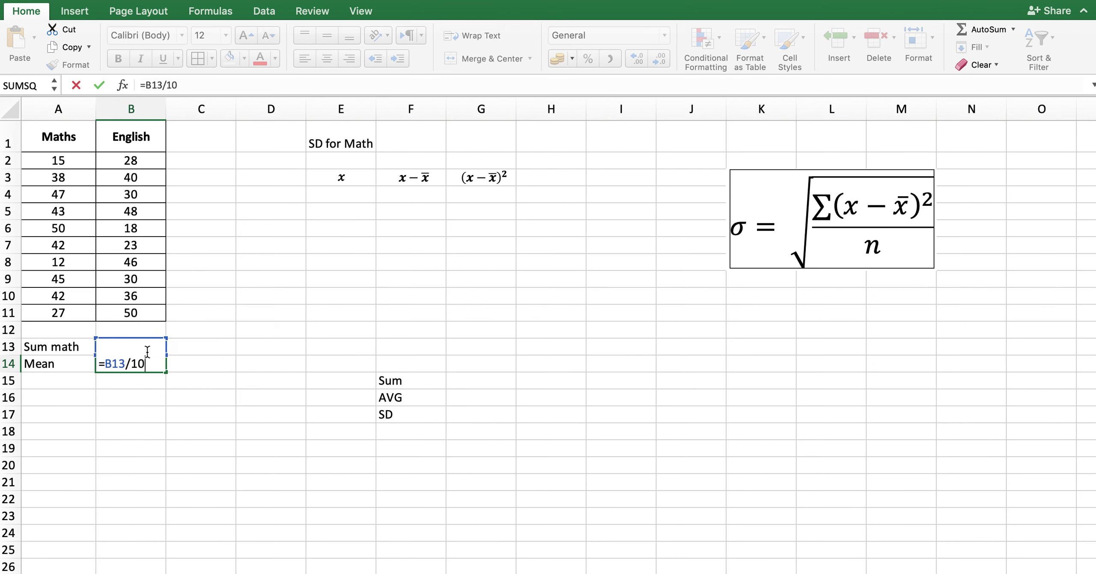
pyautogui.press('Return')
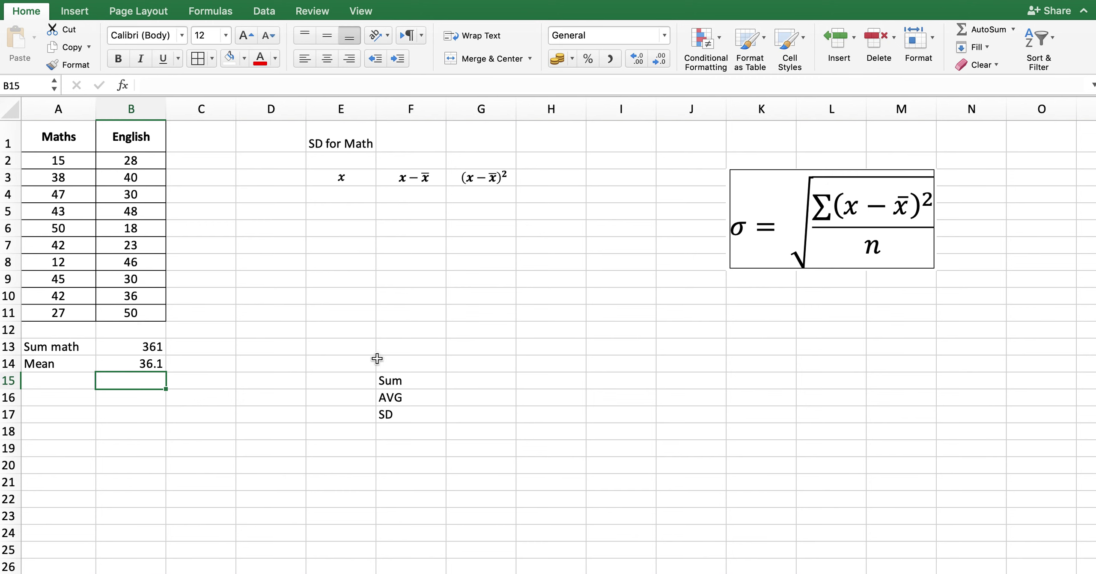
# Copy the Maths scores A2:A11 into E4:E13 and remove their borders
pyautogui.click(351, 194)
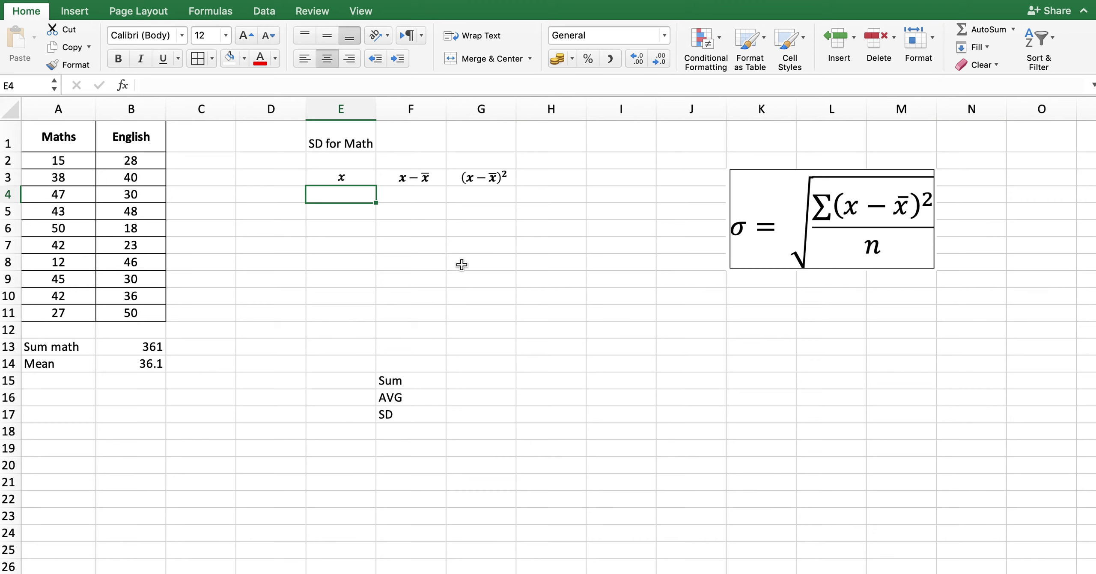
pyautogui.moveTo(81, 163); pyautogui.dragTo(81, 311)
pyautogui.press('super+c')
pyautogui.click(337, 196)
pyautogui.press('super+v')
pyautogui.click(212, 59)
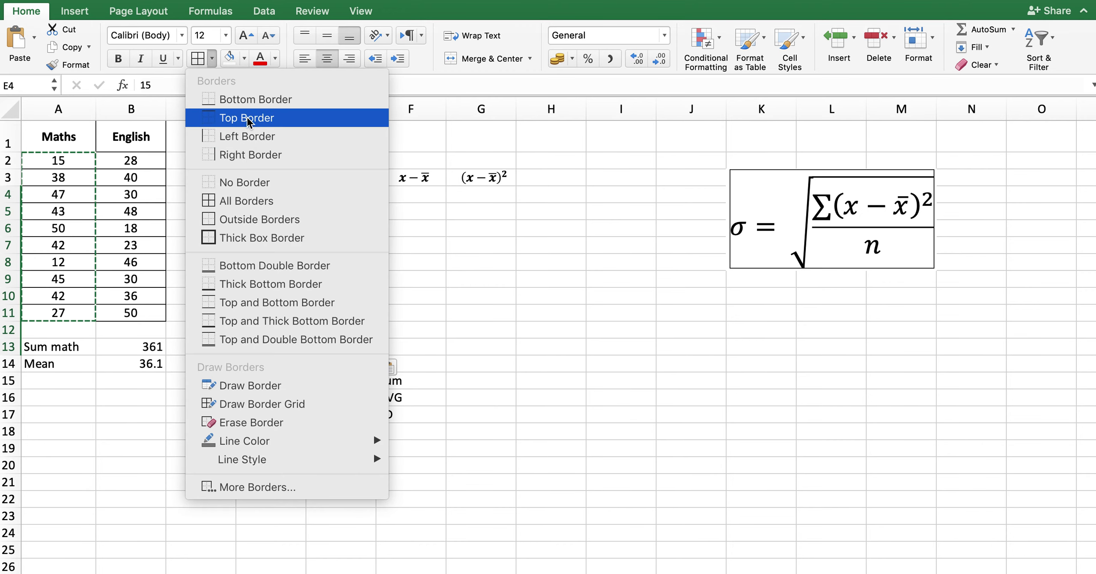
pyautogui.click(250, 184)
pyautogui.click(436, 204)
# Enter =E4-B14 in F4 (giving -21.1) and centre the F4:F13 column
pyautogui.click(438, 193)
pyautogui.write('=')
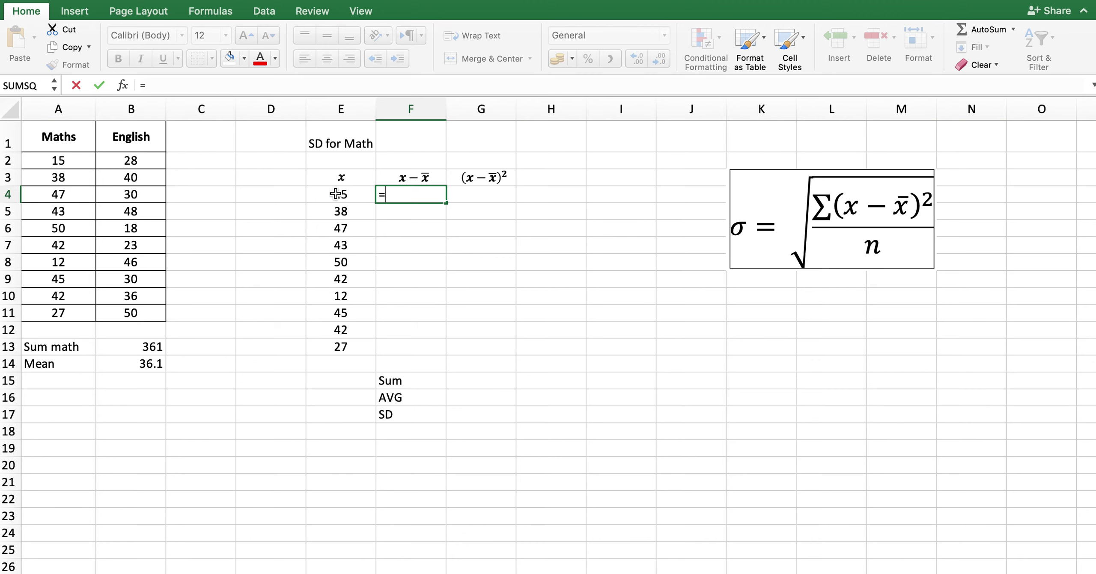
pyautogui.click(336, 193)
pyautogui.write('-')
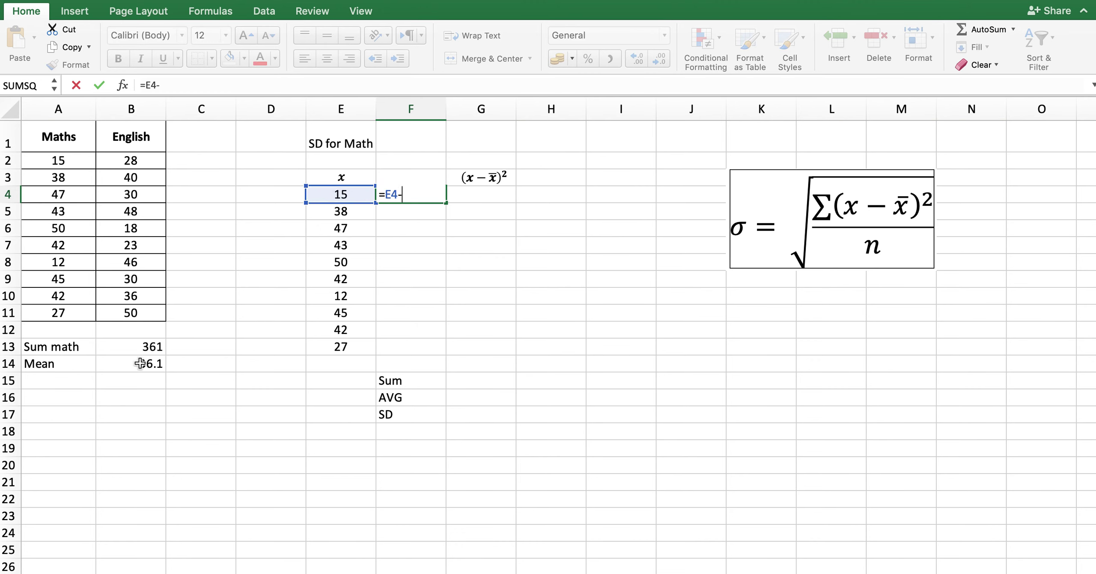
pyautogui.click(141, 363)
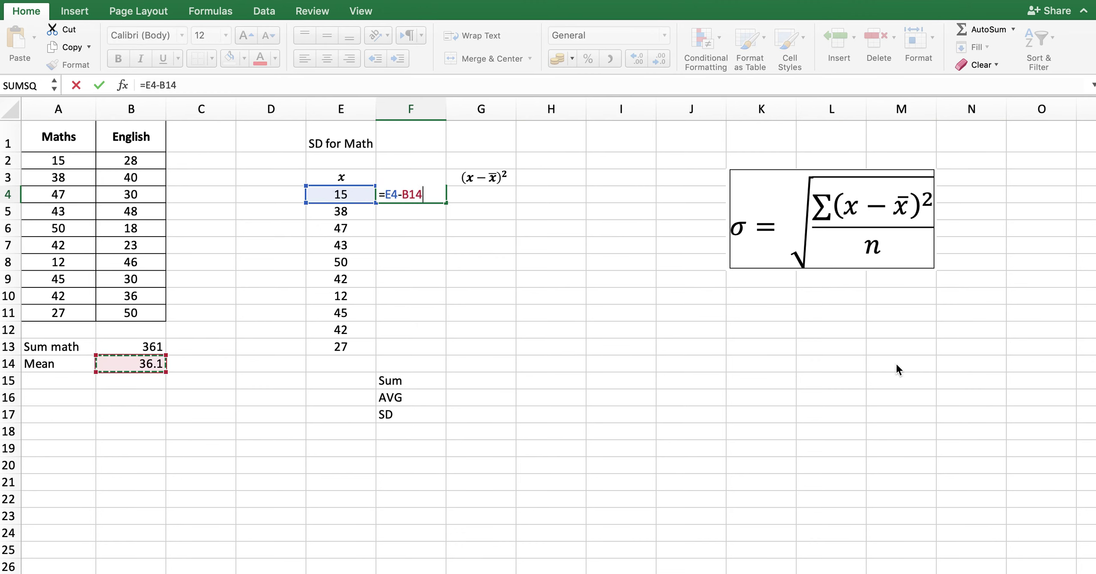
pyautogui.press('Return')
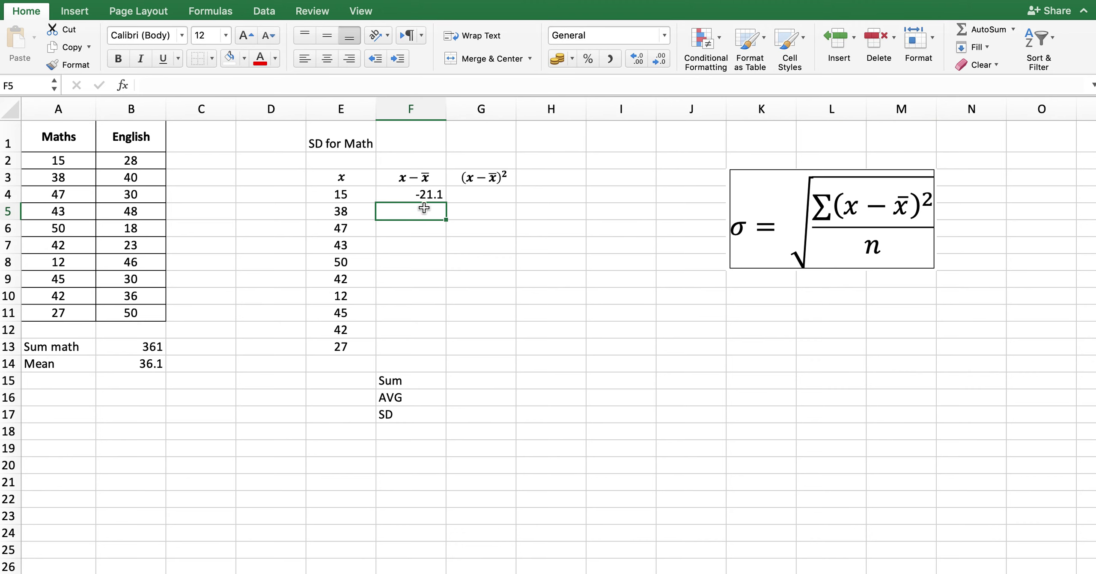
pyautogui.moveTo(424, 193); pyautogui.dragTo(417, 344)
pyautogui.click(332, 59)
pyautogui.click(538, 178)
# Make F4's mean reference absolute so it reads =E4-$B$14
pyautogui.click(432, 196)
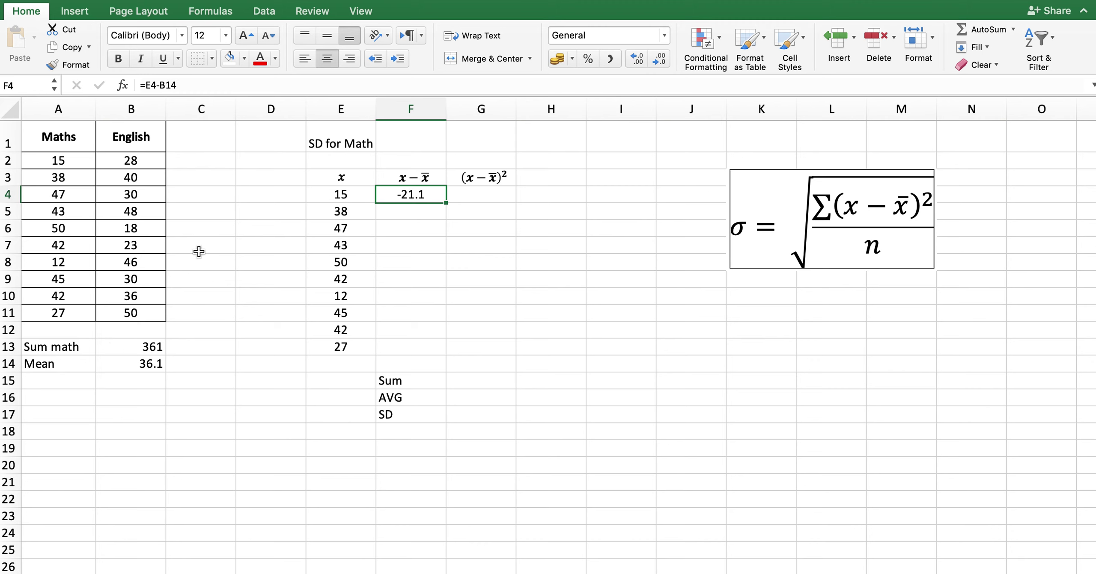
pyautogui.click(160, 84)
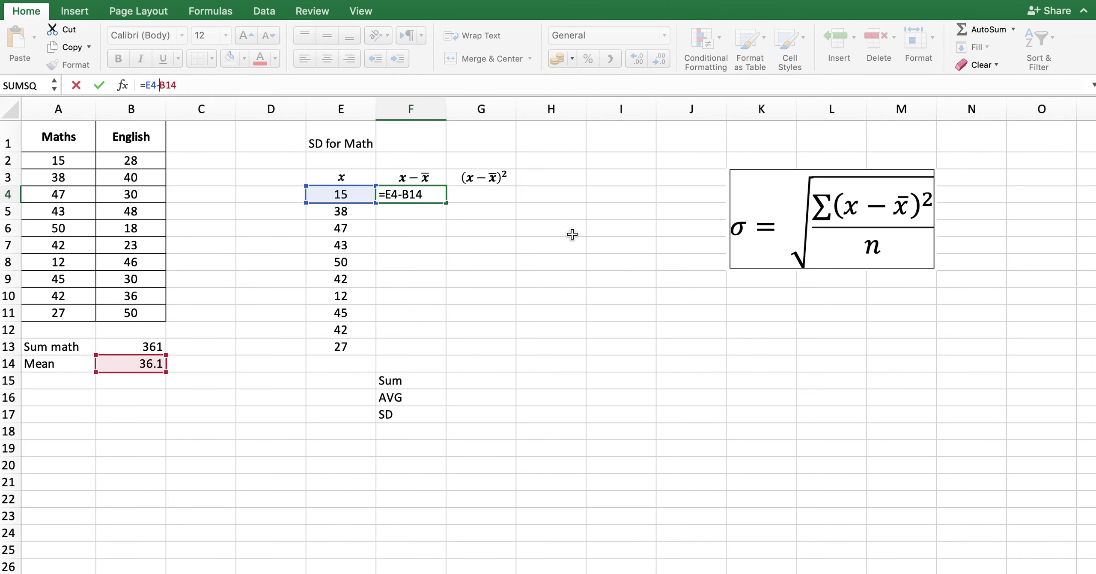
pyautogui.write('$B$')
pyautogui.press('Return')
pyautogui.press('Up')
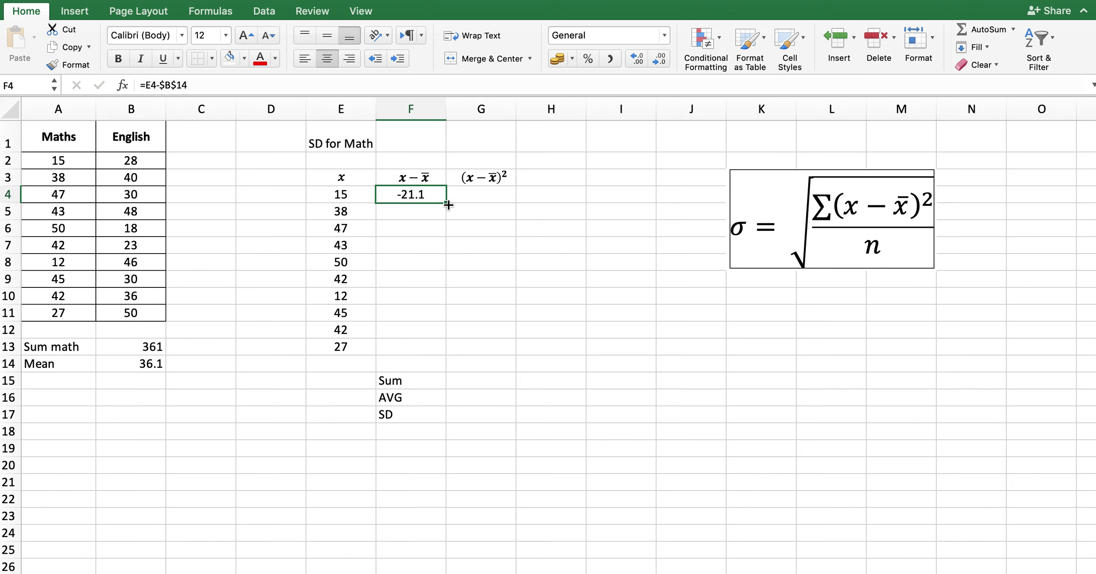
# Fill the deviation formula down to F13 and verify F5's formula
pyautogui.moveTo(447, 206); pyautogui.dragTo(430, 360)
pyautogui.click(511, 277)
pyautogui.click(428, 214)
pyautogui.click(166, 86)
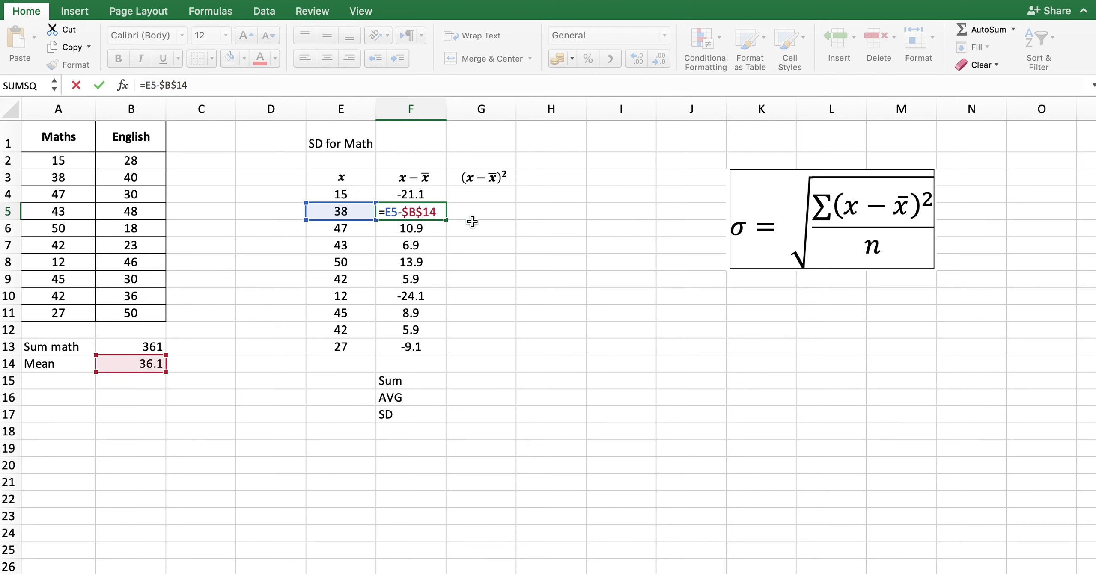
pyautogui.press('Return')
# Enter =F4*F4 in G4 (445.21) and fill it down to G13
pyautogui.click(462, 199)
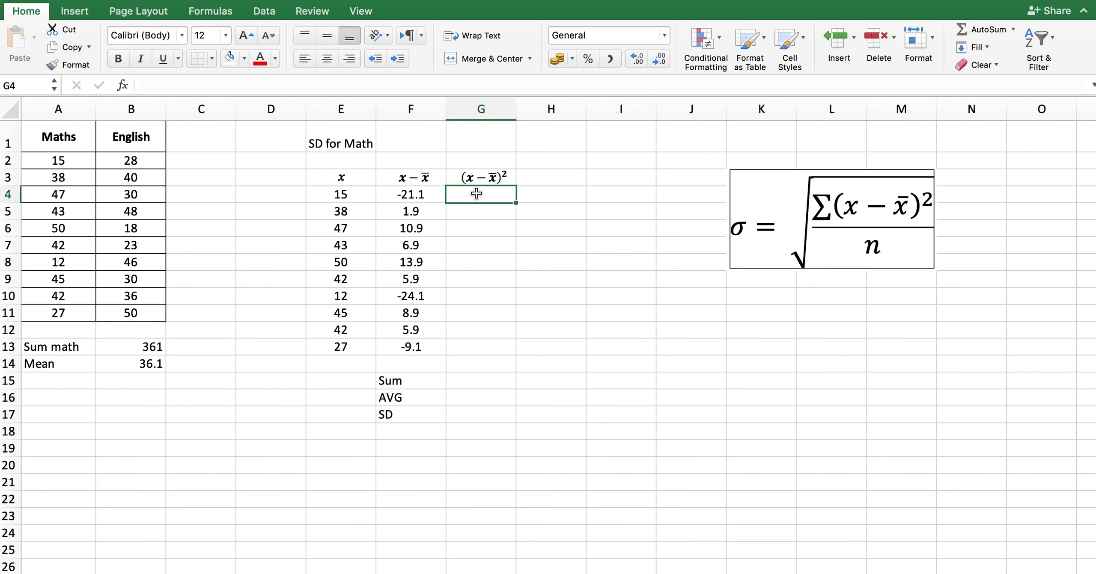
pyautogui.write('=')
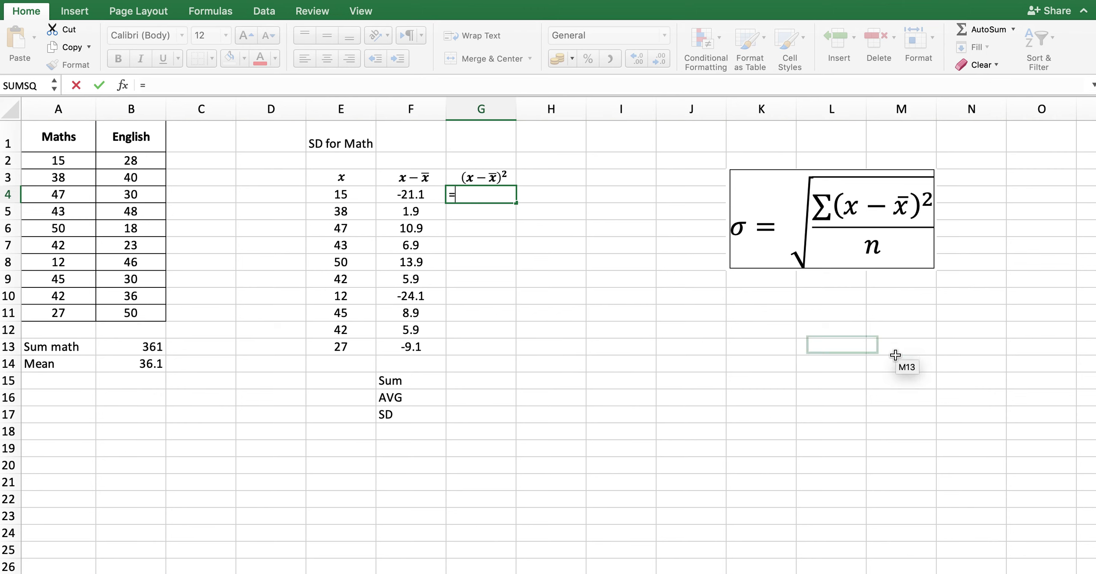
pyautogui.click(400, 195)
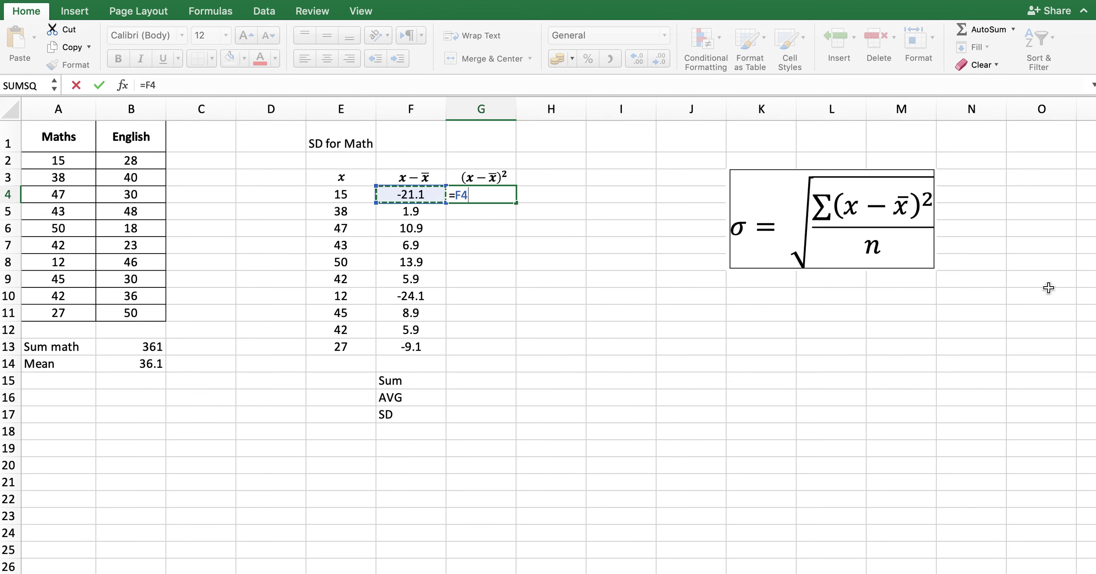
pyautogui.write('*')
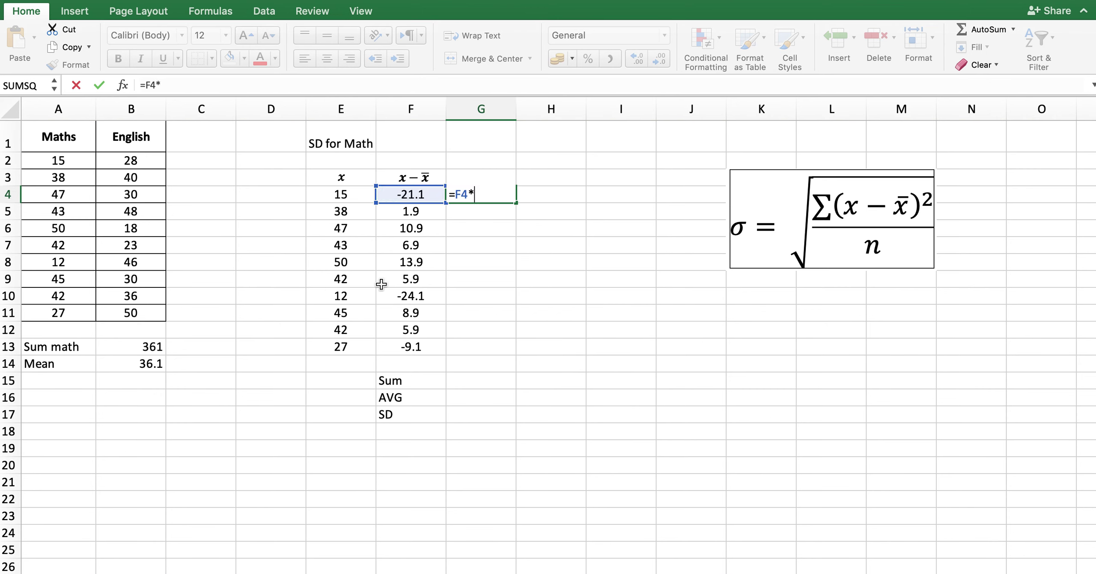
pyautogui.click(414, 195)
pyautogui.press('Return')
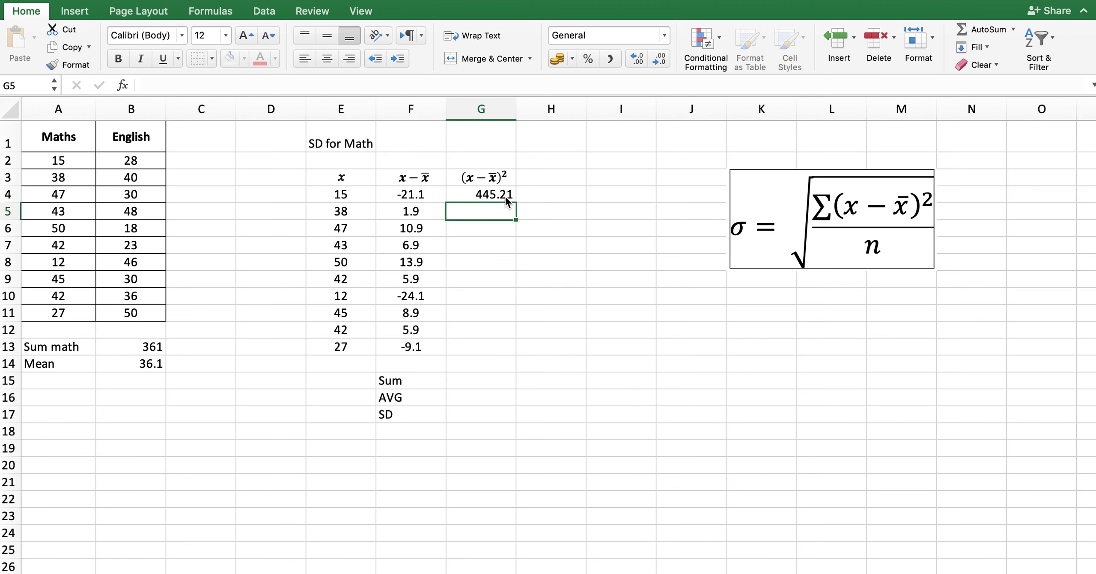
pyautogui.click(507, 198)
pyautogui.moveTo(516, 204); pyautogui.dragTo(509, 354)
pyautogui.click(553, 363)
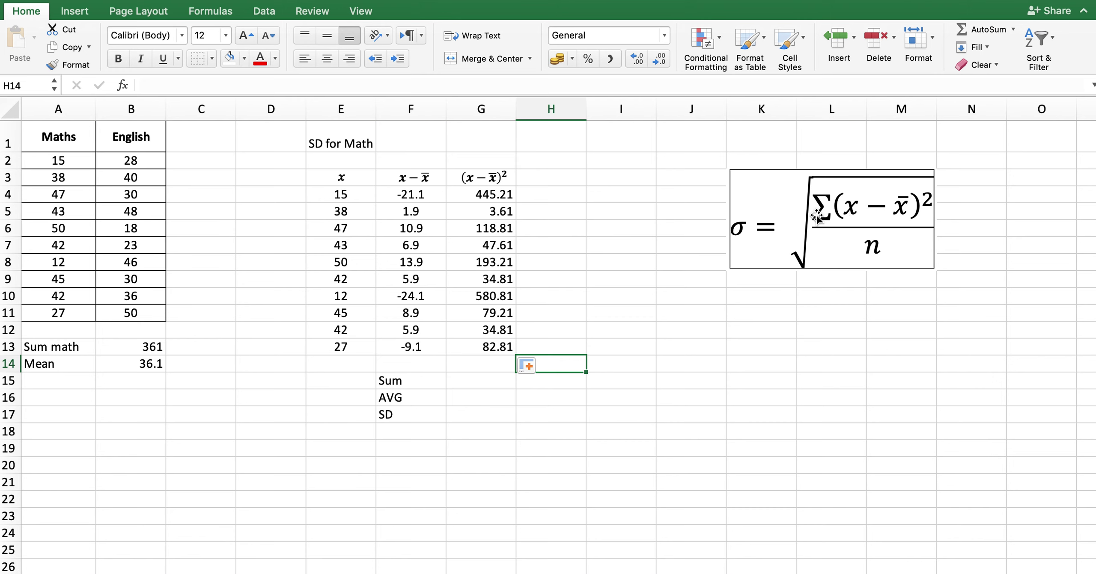
# Enter =SUM(G4:G13) in G15 to total the squared deviations as 1620.9
pyautogui.click(470, 384)
pyautogui.write('=SUM(')
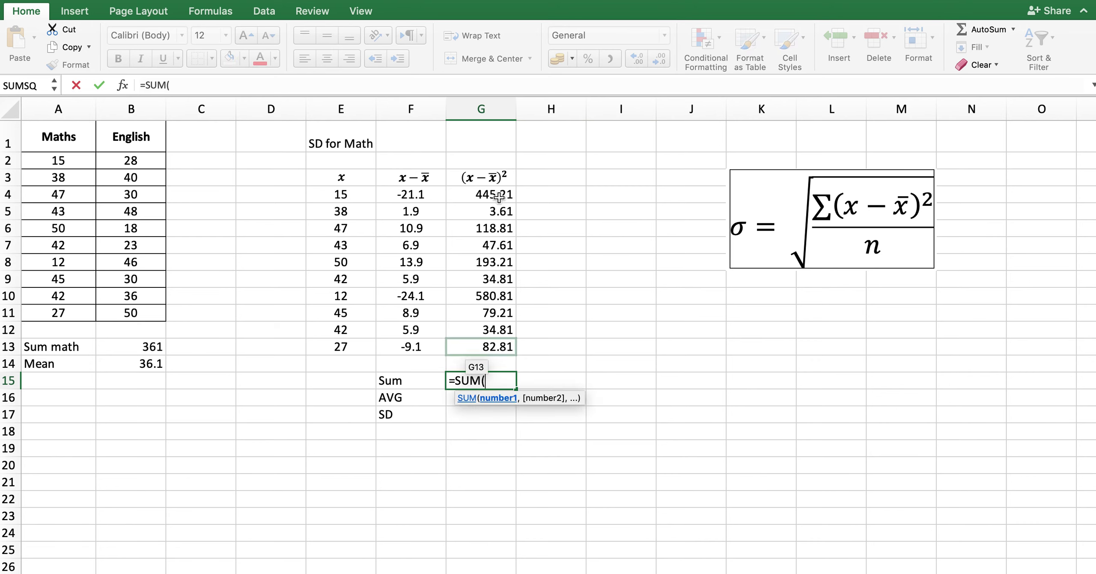
pyautogui.moveTo(499, 200); pyautogui.dragTo(500, 349)
pyautogui.write(')')
pyautogui.press('Return')
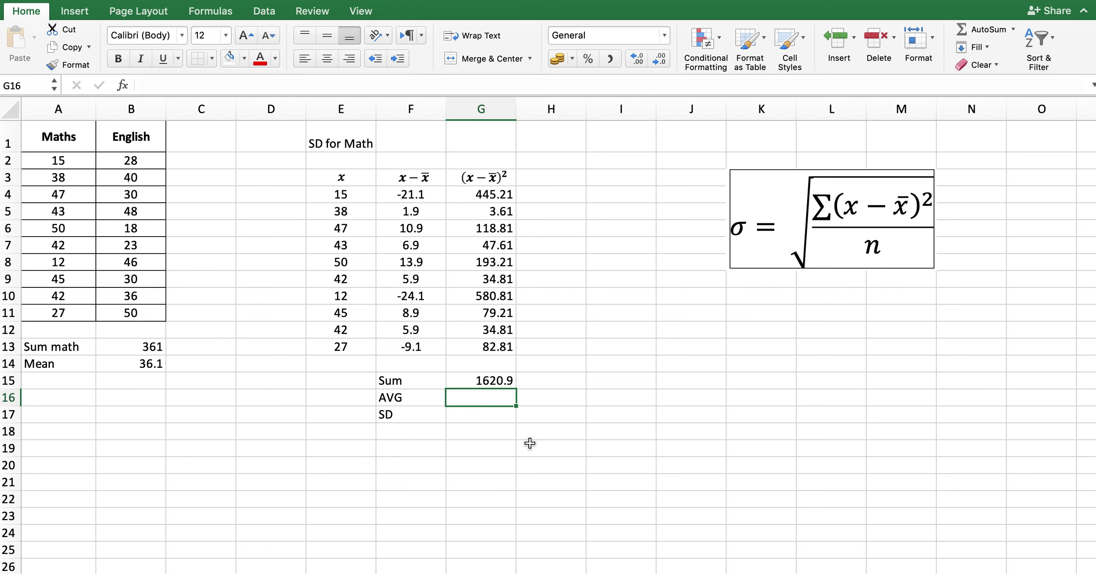
# Enter =G15/10 in G16 for the average of 162.09
pyautogui.write('=')
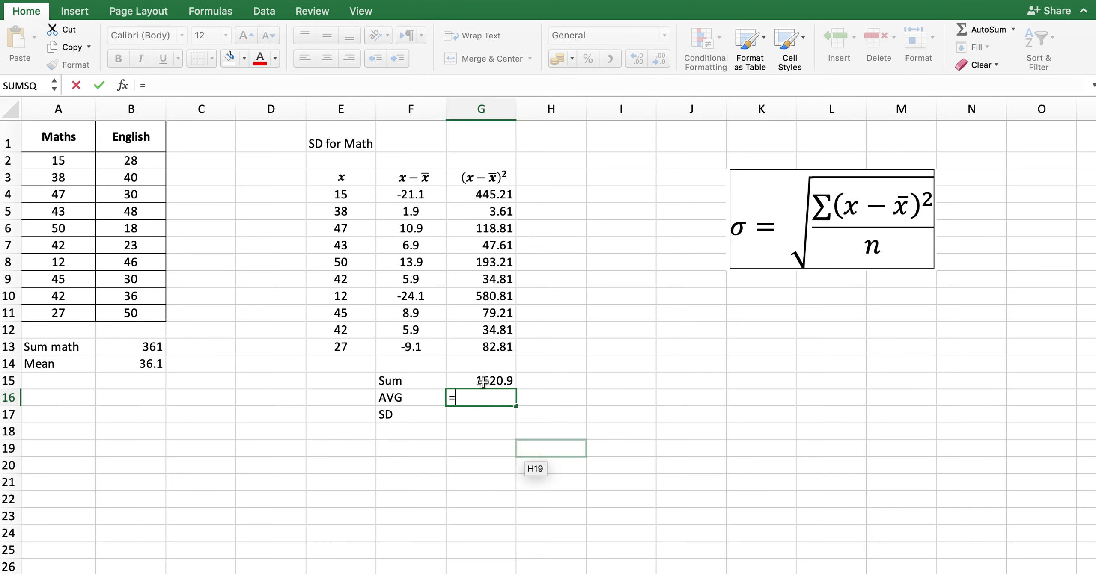
pyautogui.click(482, 381)
pyautogui.write('/10')
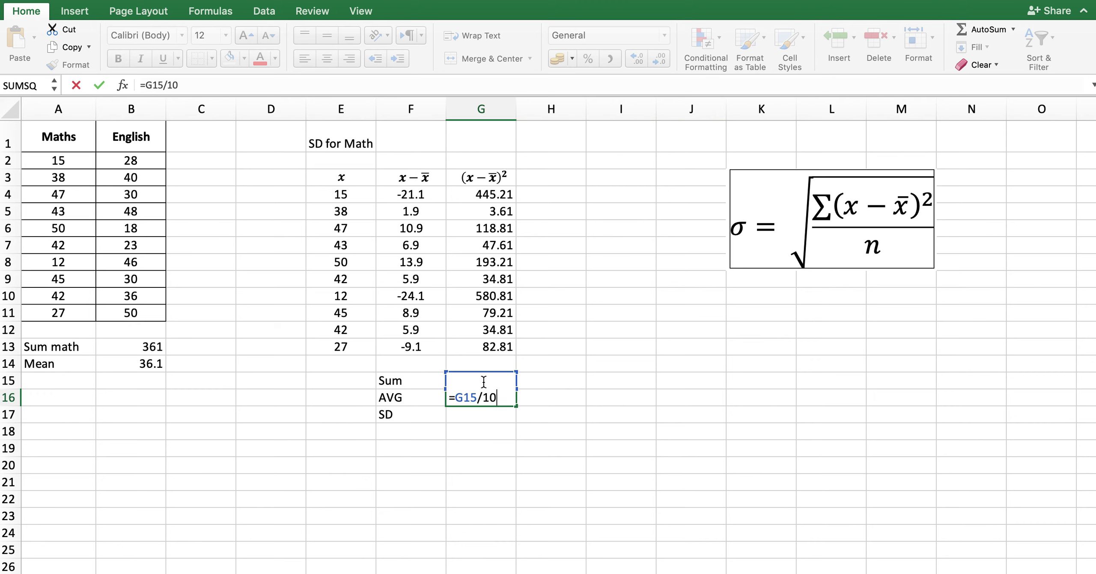
pyautogui.press('Return')
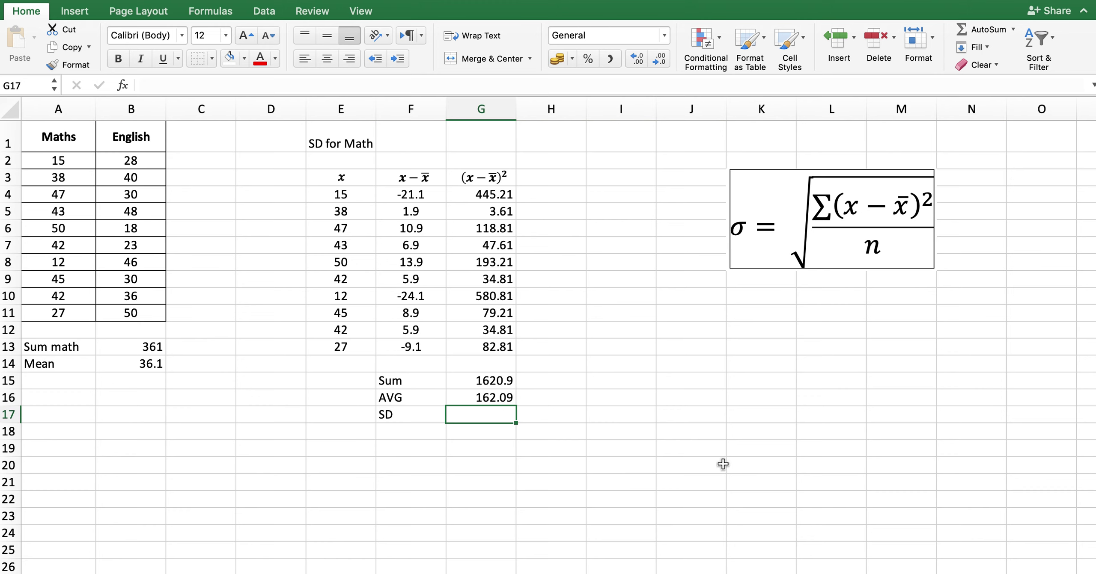
# Enter =SQRT(G16) in G17 to get the standard deviation 12.731457
pyautogui.write('=SQRT')
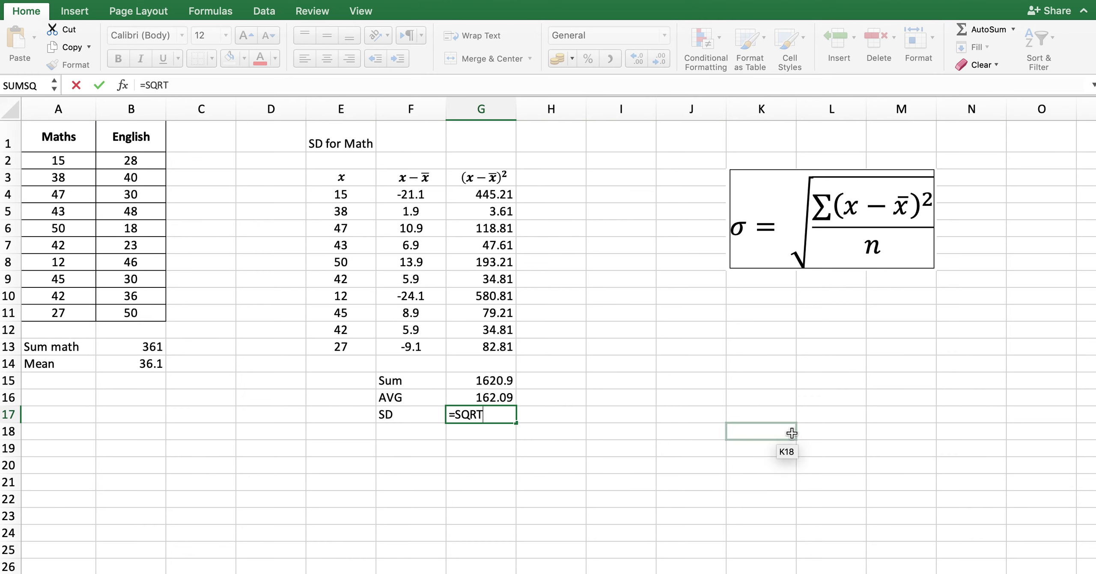
pyautogui.write('(')
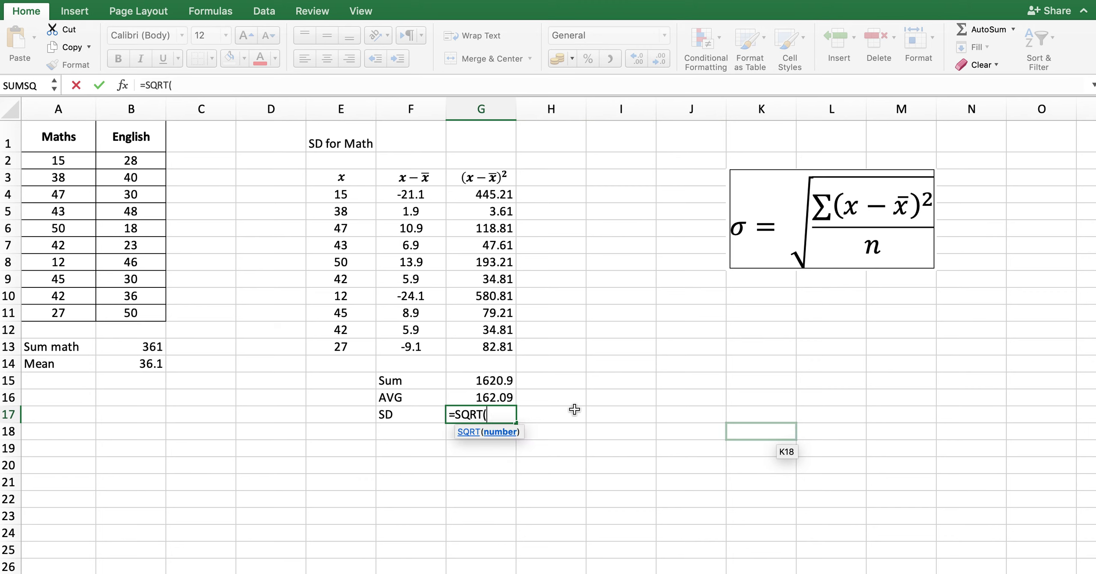
pyautogui.click(503, 398)
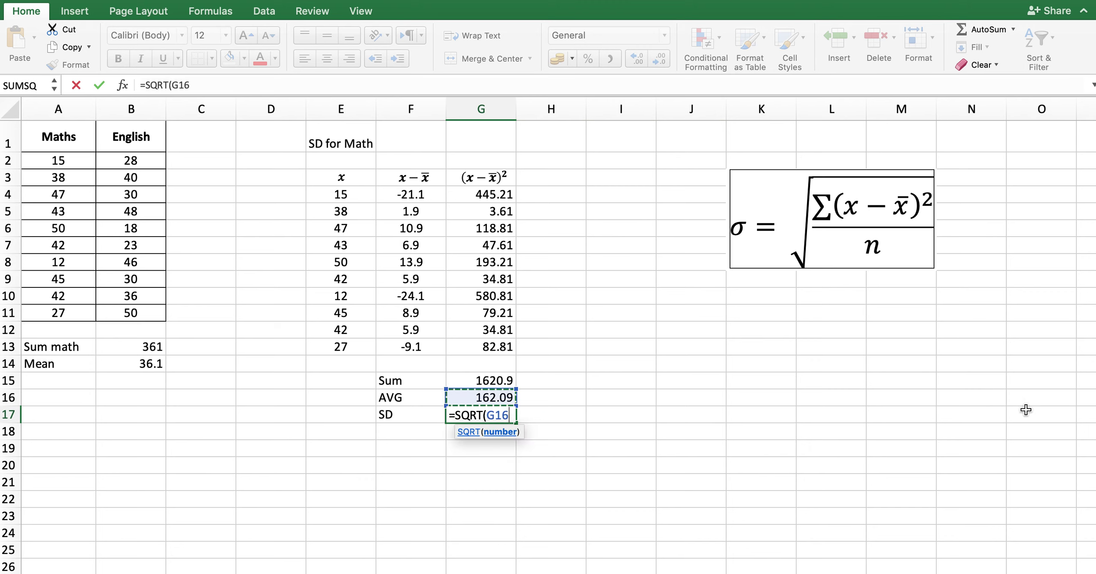
pyautogui.write(')')
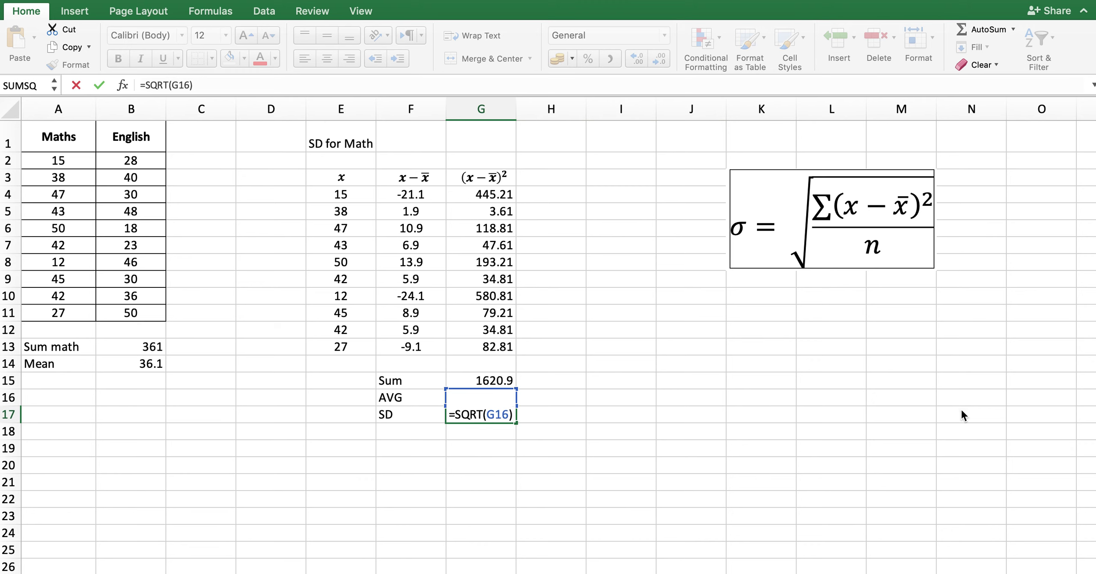
pyautogui.press('Return')
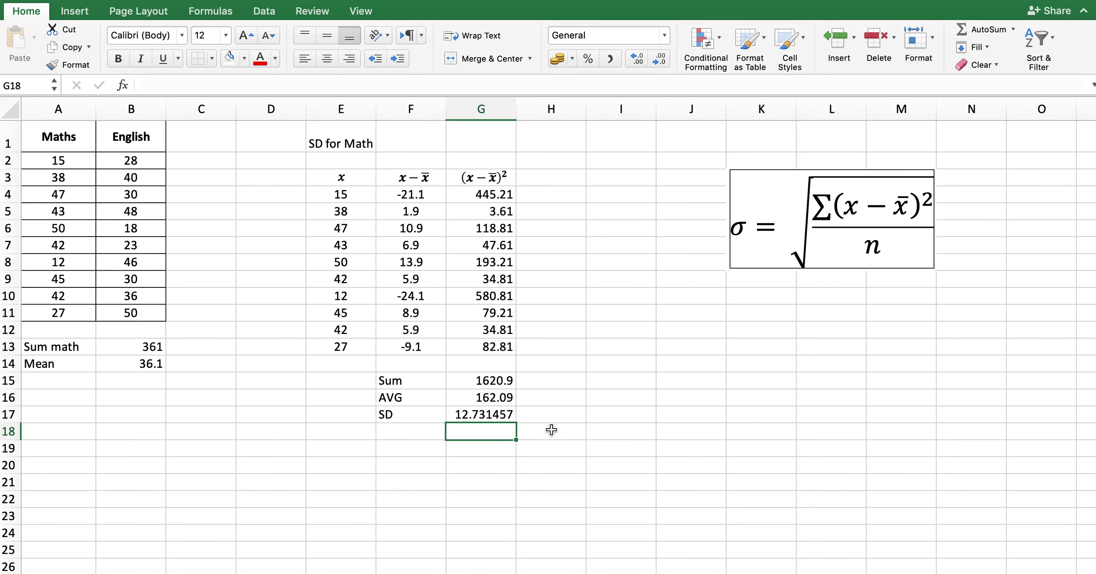
# Decrease G17's decimal places four times so the SD displays 12.73
pyautogui.click(507, 417)
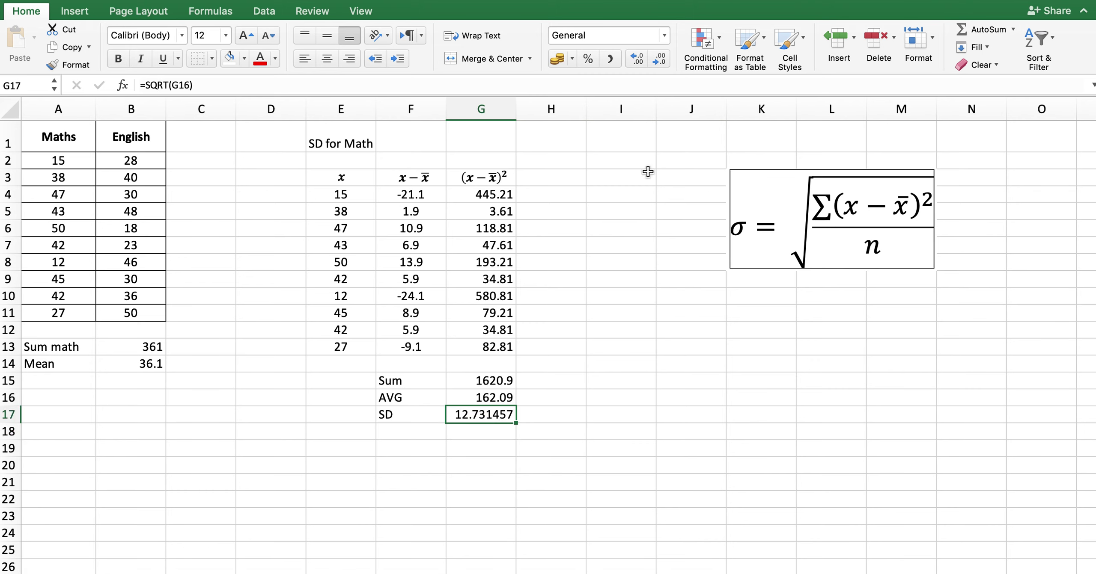
pyautogui.click(659, 60)
pyautogui.click(659, 60)
pyautogui.click(659, 60)
pyautogui.click(659, 60)
pyautogui.click(504, 547)
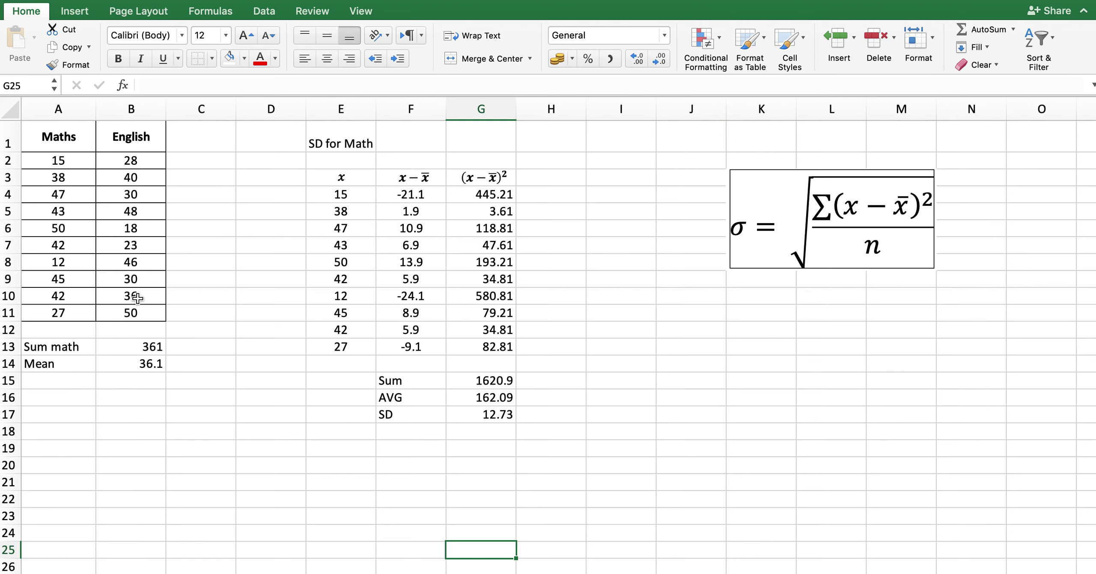
pyautogui.moveTo(88, 165); pyautogui.dragTo(94, 320)
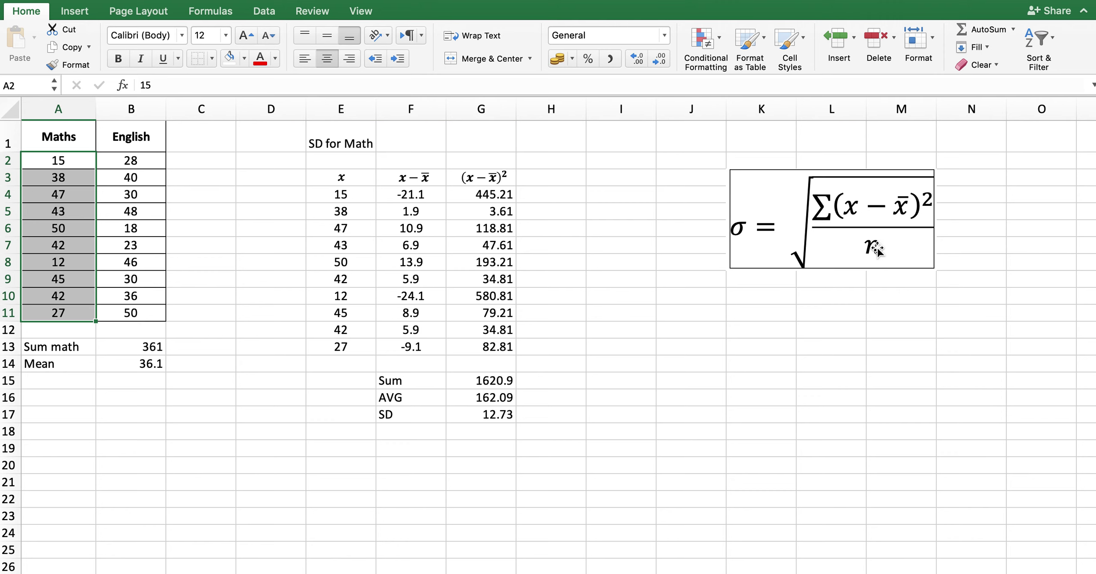
pyautogui.click(506, 398)
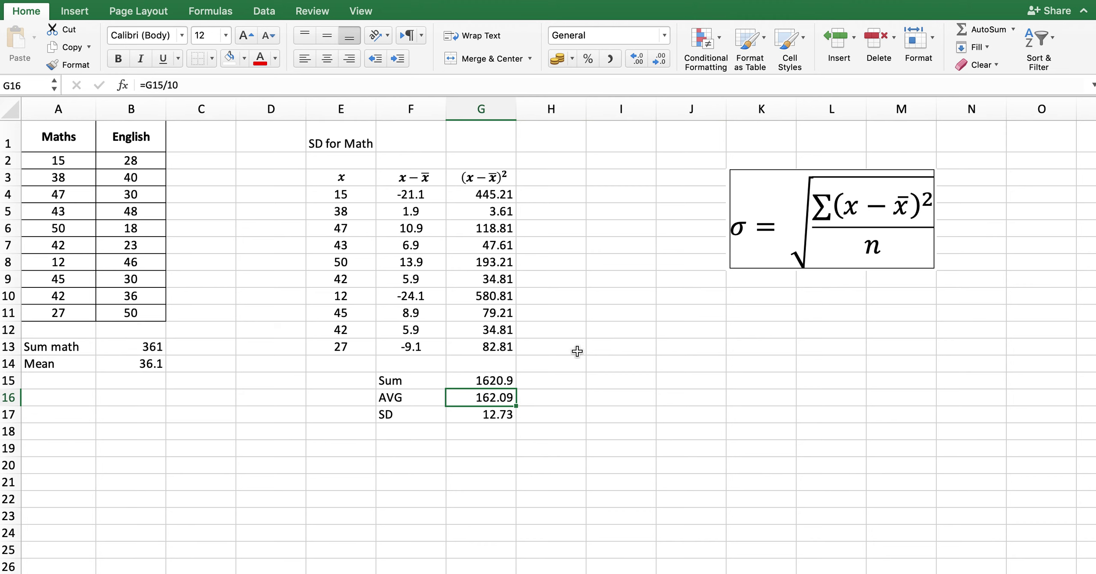
pyautogui.click(178, 85)
pyautogui.click(615, 410)
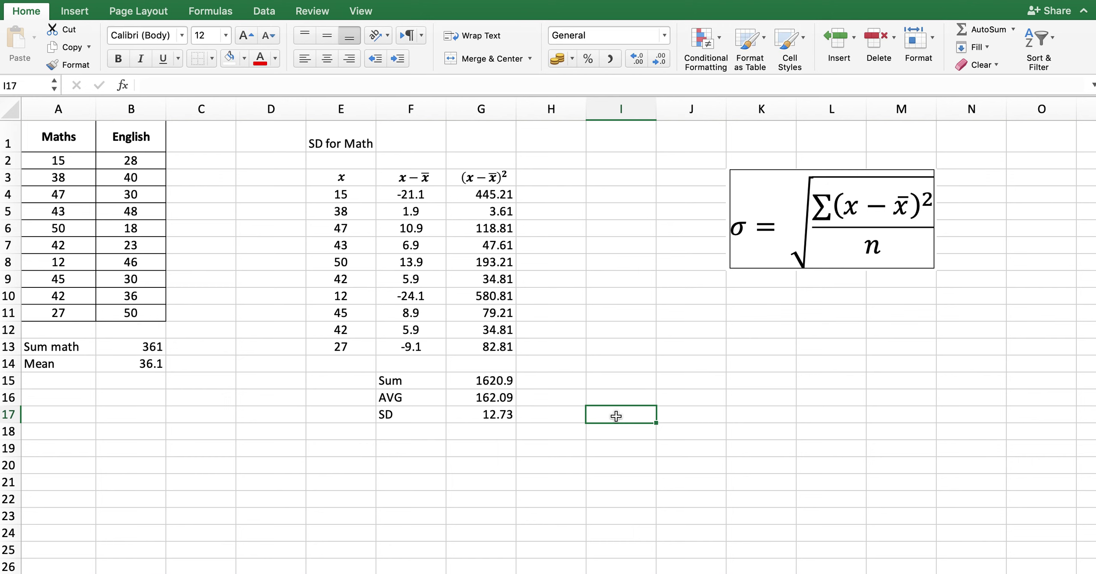